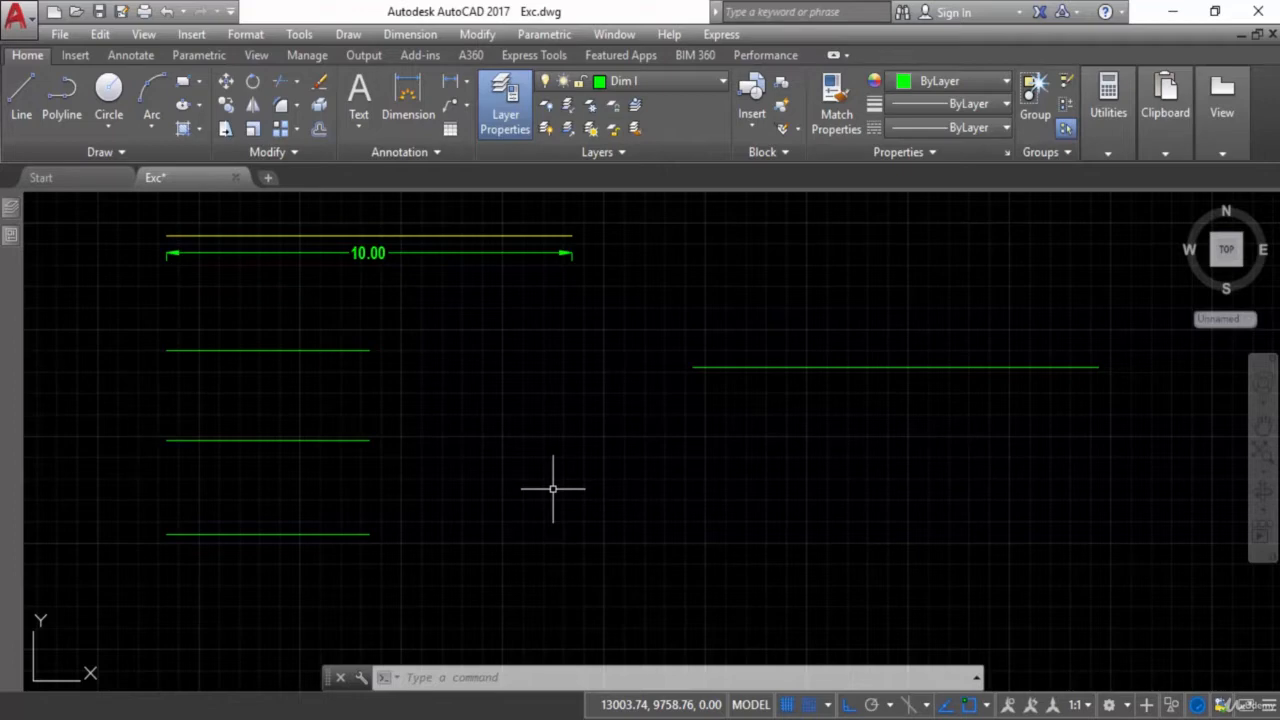
Measure the first short green line below the dimension and lengthen its right end by a delta of 5
{"action": "left_click", "coordinate": [296, 153]}
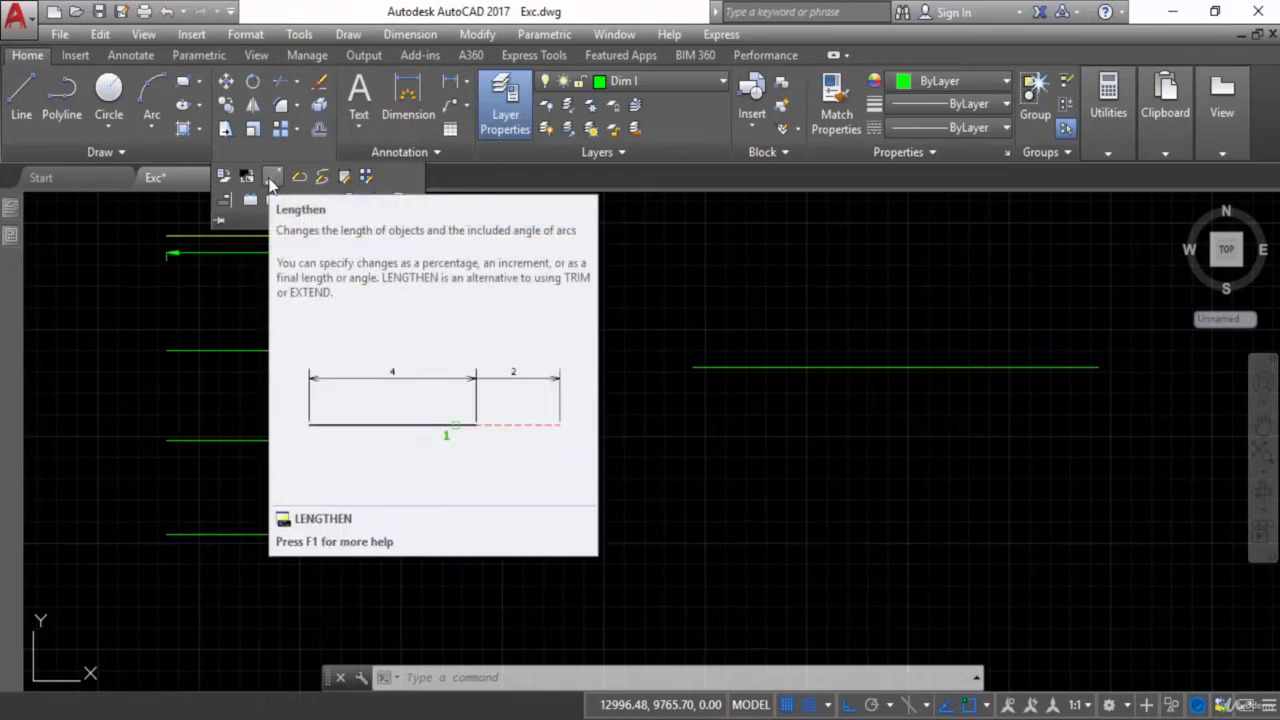
{"action": "left_click", "coordinate": [272, 180]}
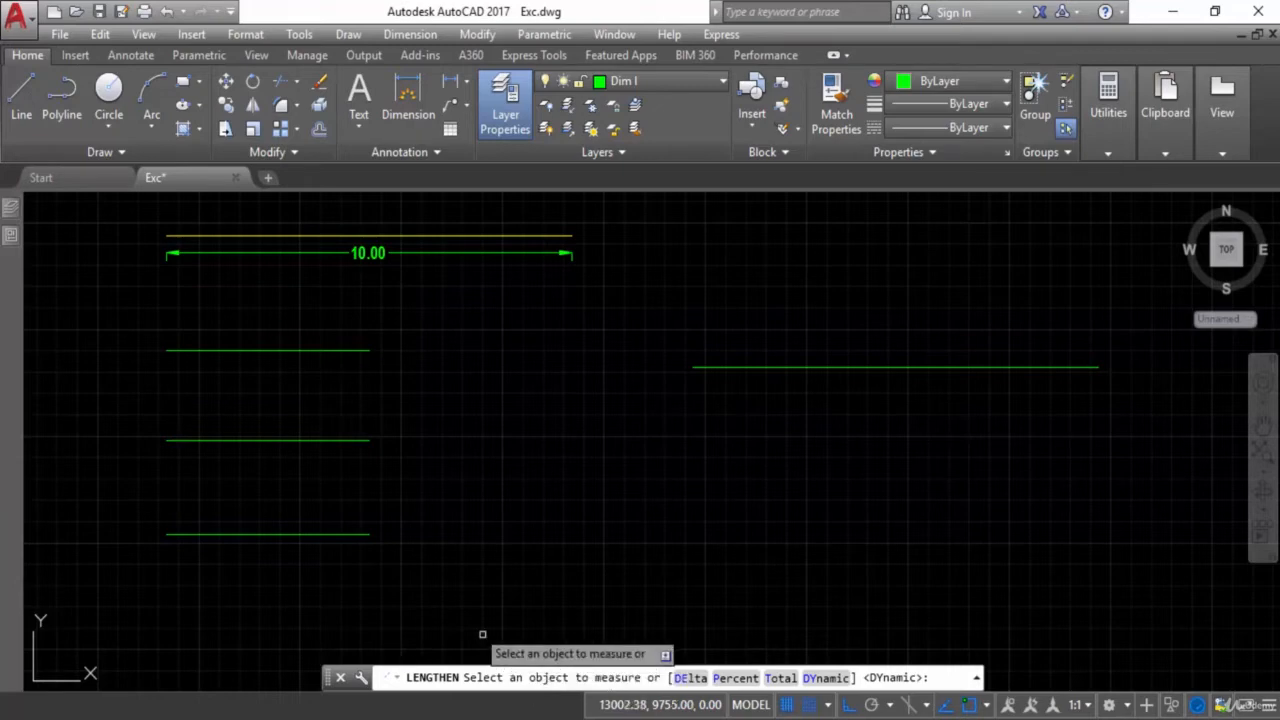
{"action": "left_click", "coordinate": [282, 352]}
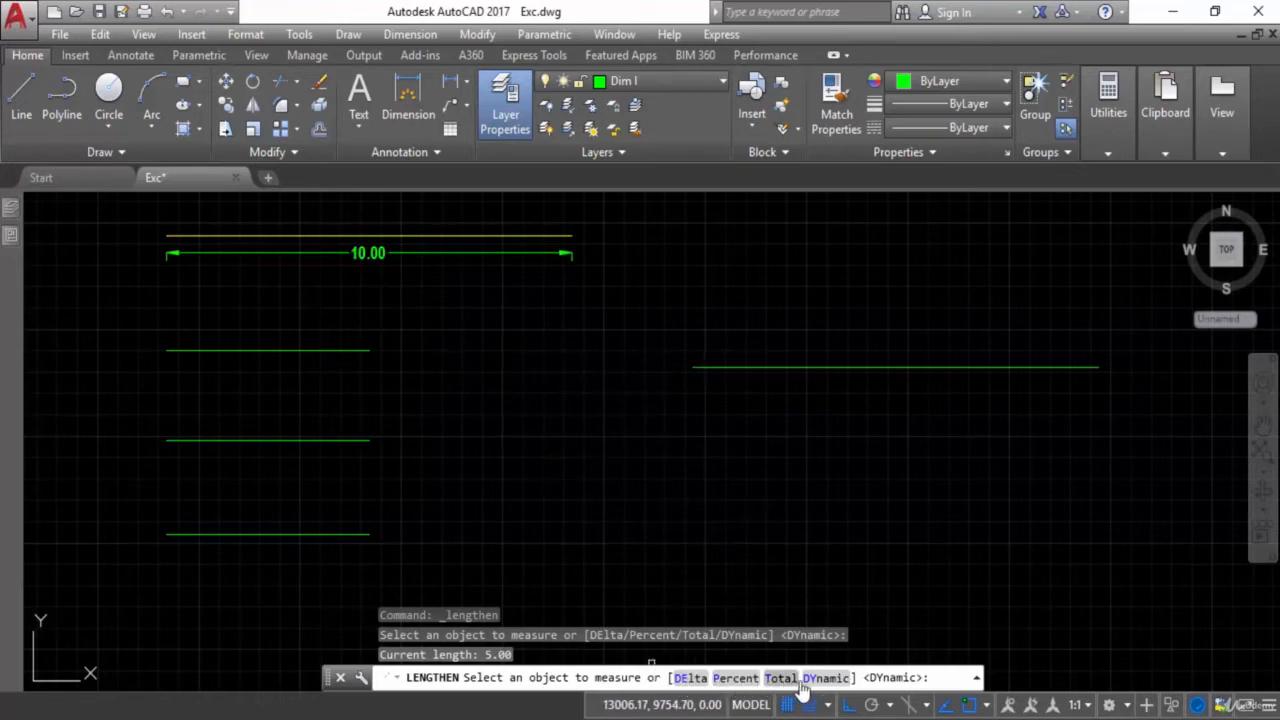
{"action": "right_click", "coordinate": [407, 361]}
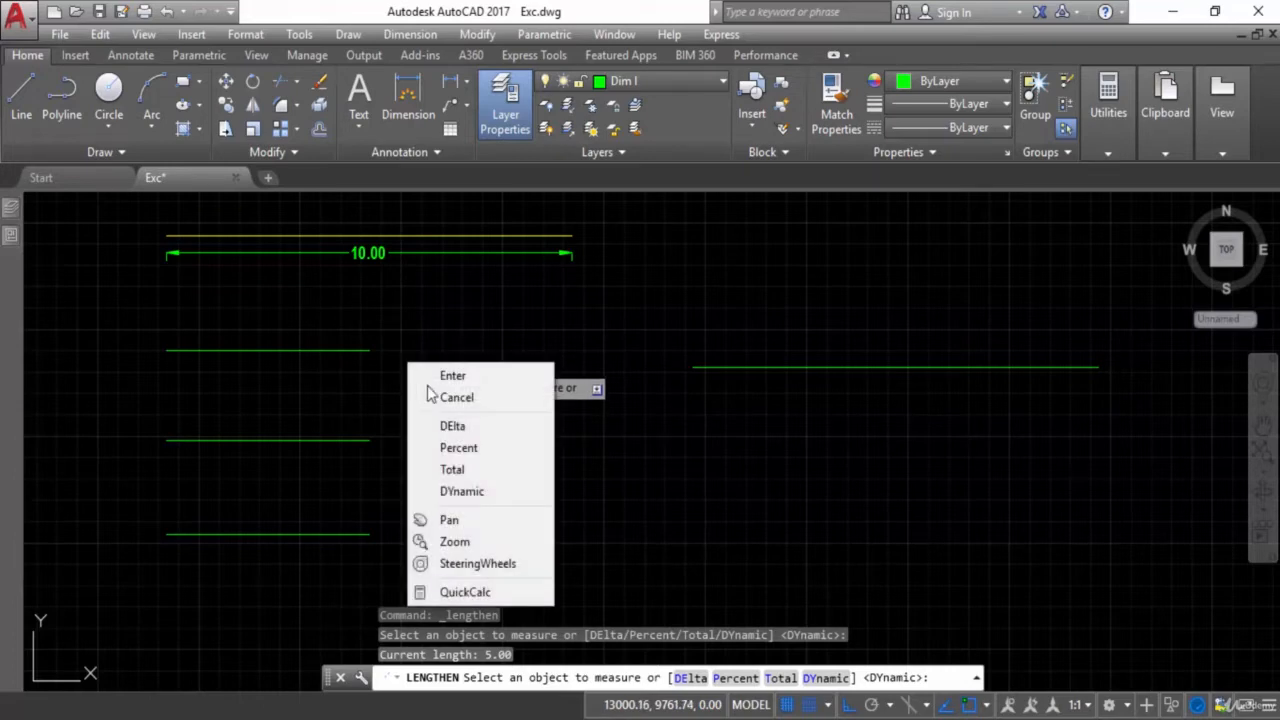
{"action": "left_click", "coordinate": [453, 427]}
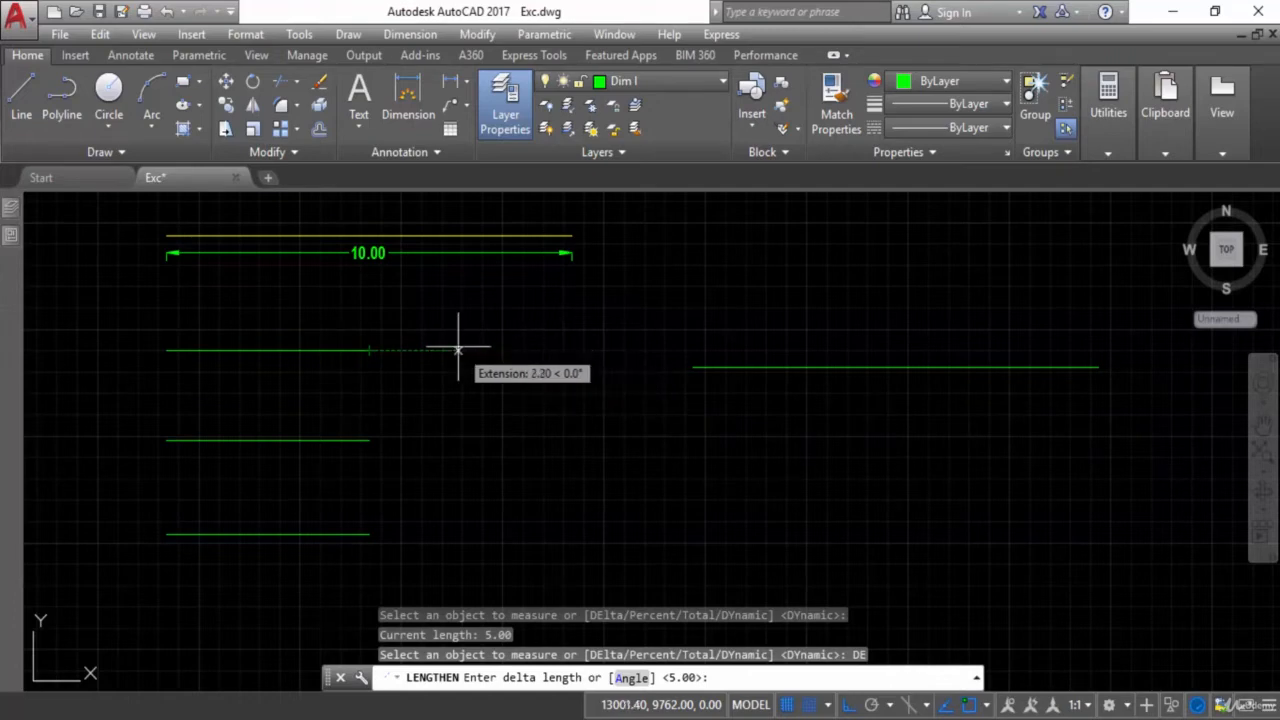
{"action": "type", "text": "5"}
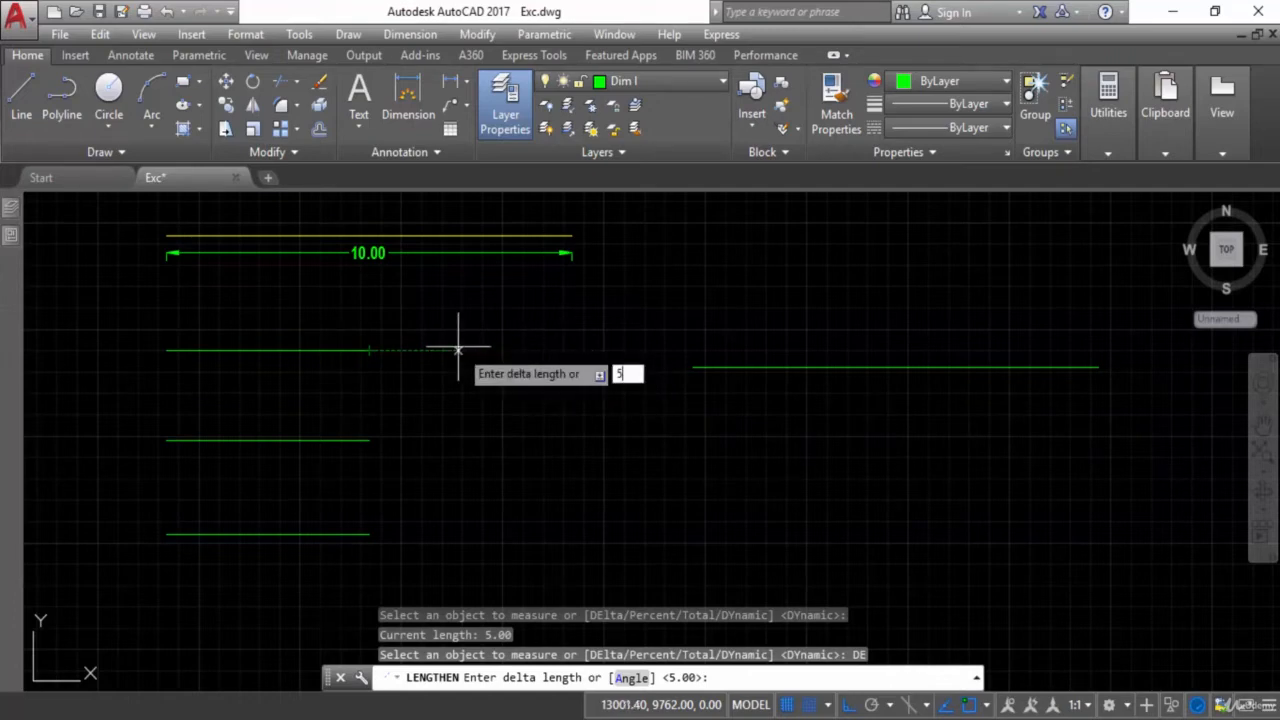
{"action": "key", "text": "Return"}
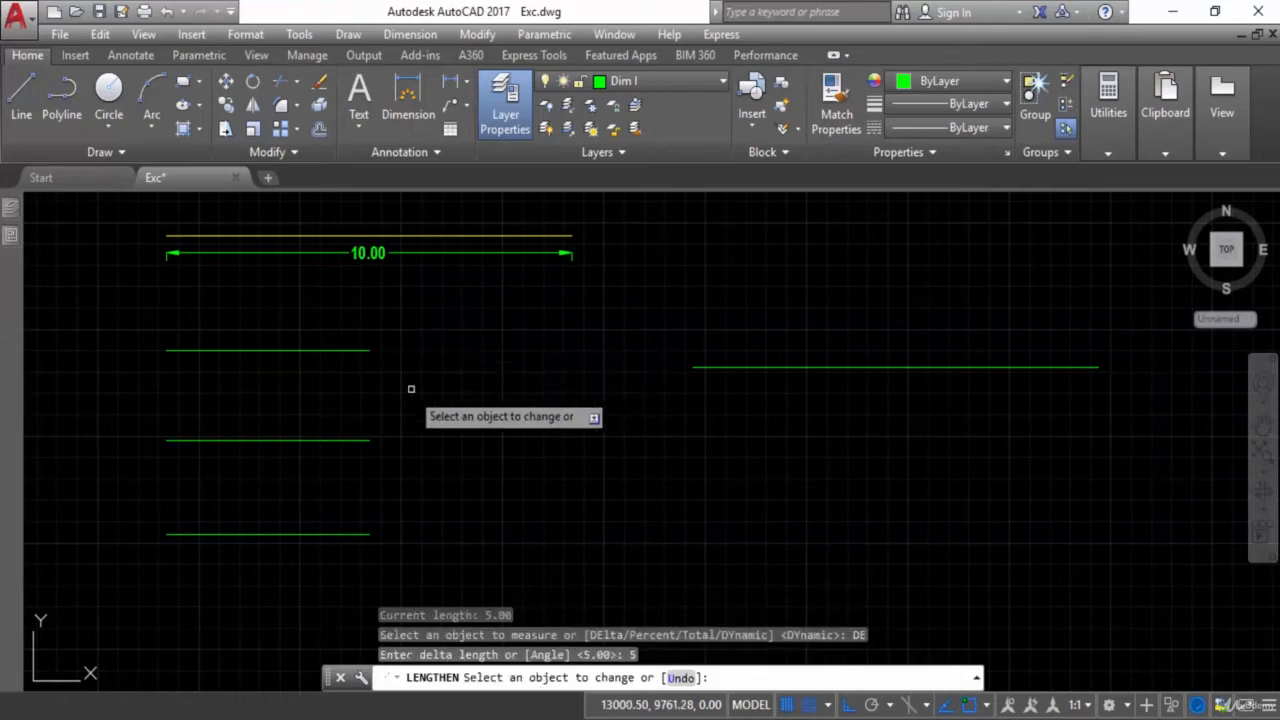
{"action": "left_click", "coordinate": [355, 350]}
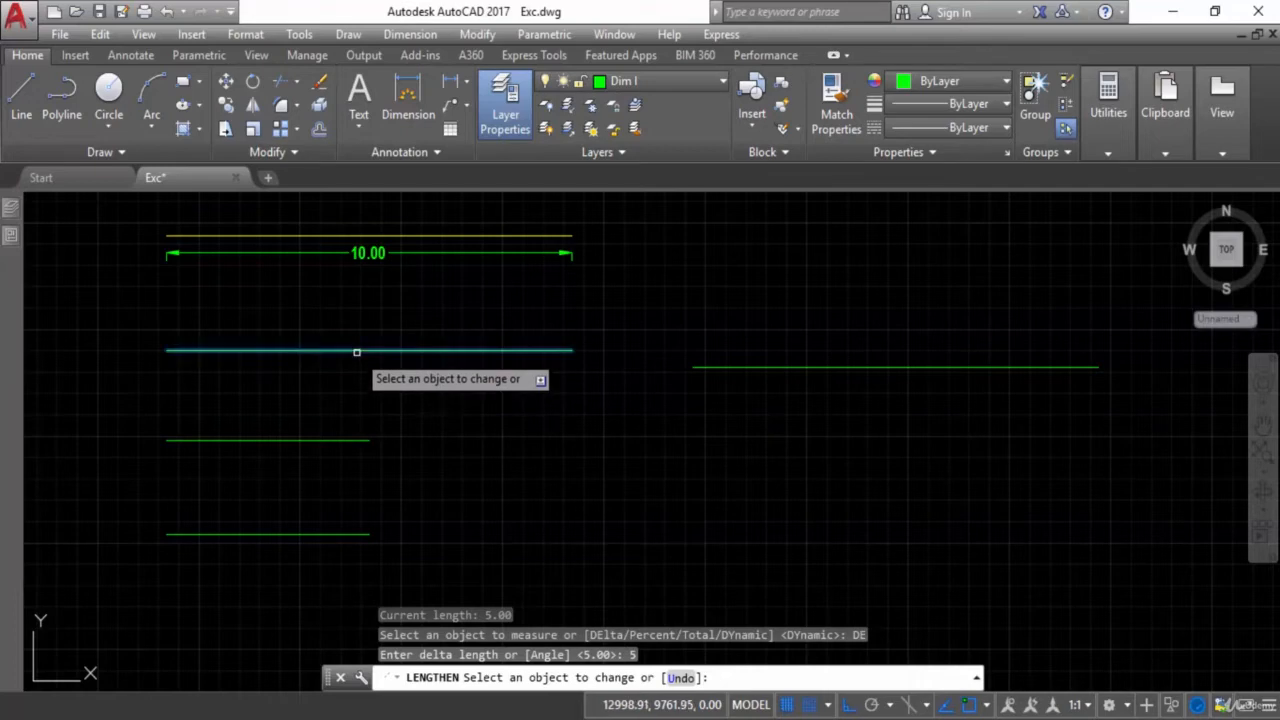
{"action": "left_click", "coordinate": [357, 352]}
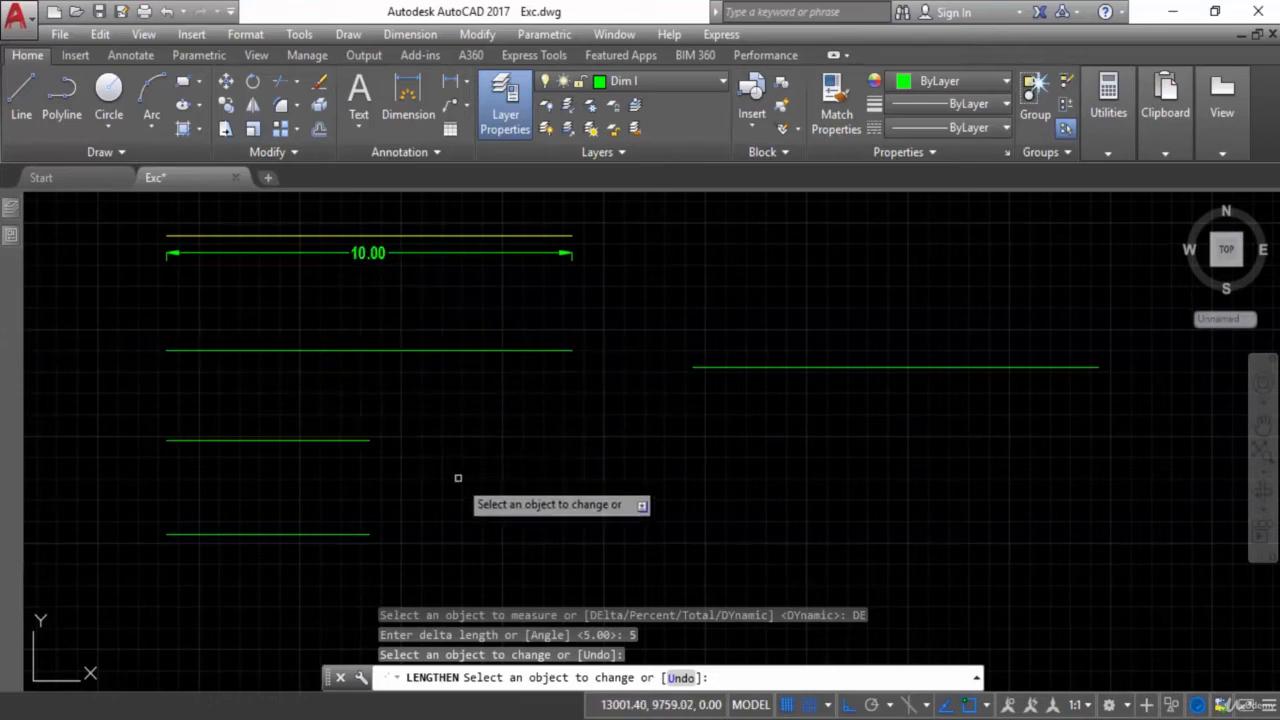
{"action": "key", "text": "Escape"}
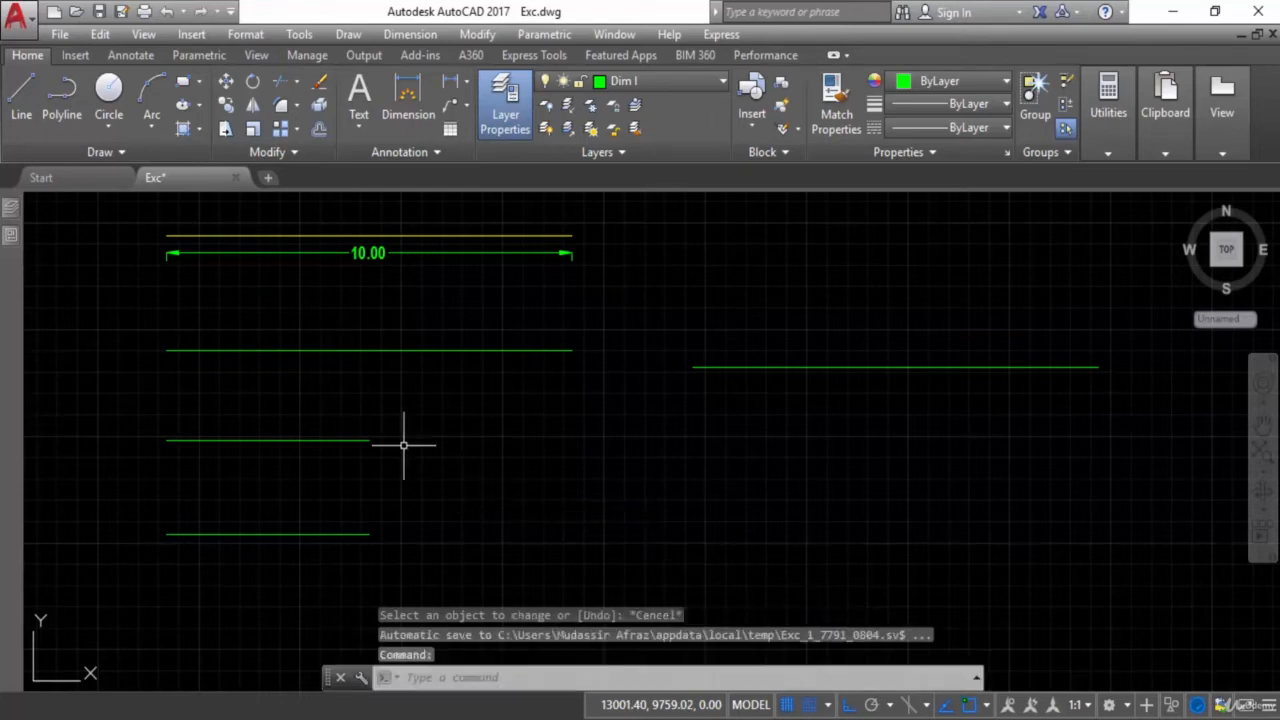
Lengthen the second green line below the dimension to 200 percent of its length from its right end
{"action": "left_click", "coordinate": [308, 149]}
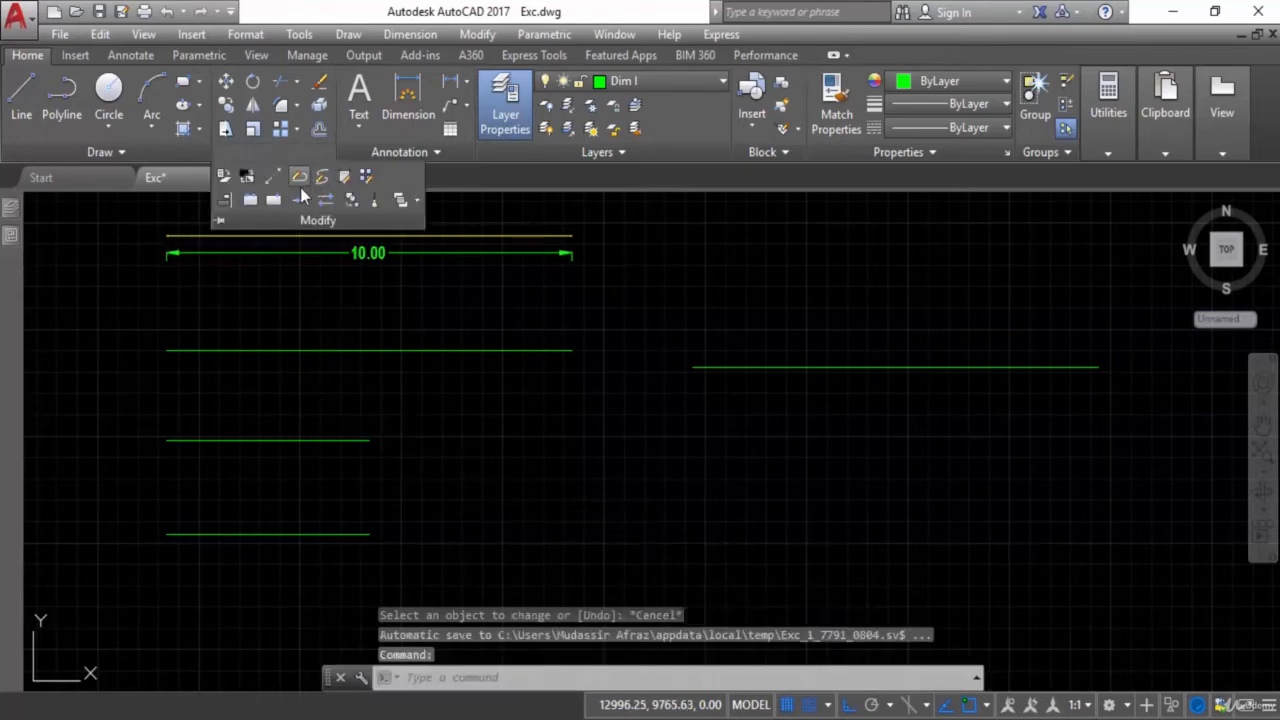
{"action": "left_click", "coordinate": [278, 178]}
{"action": "right_click", "coordinate": [462, 412]}
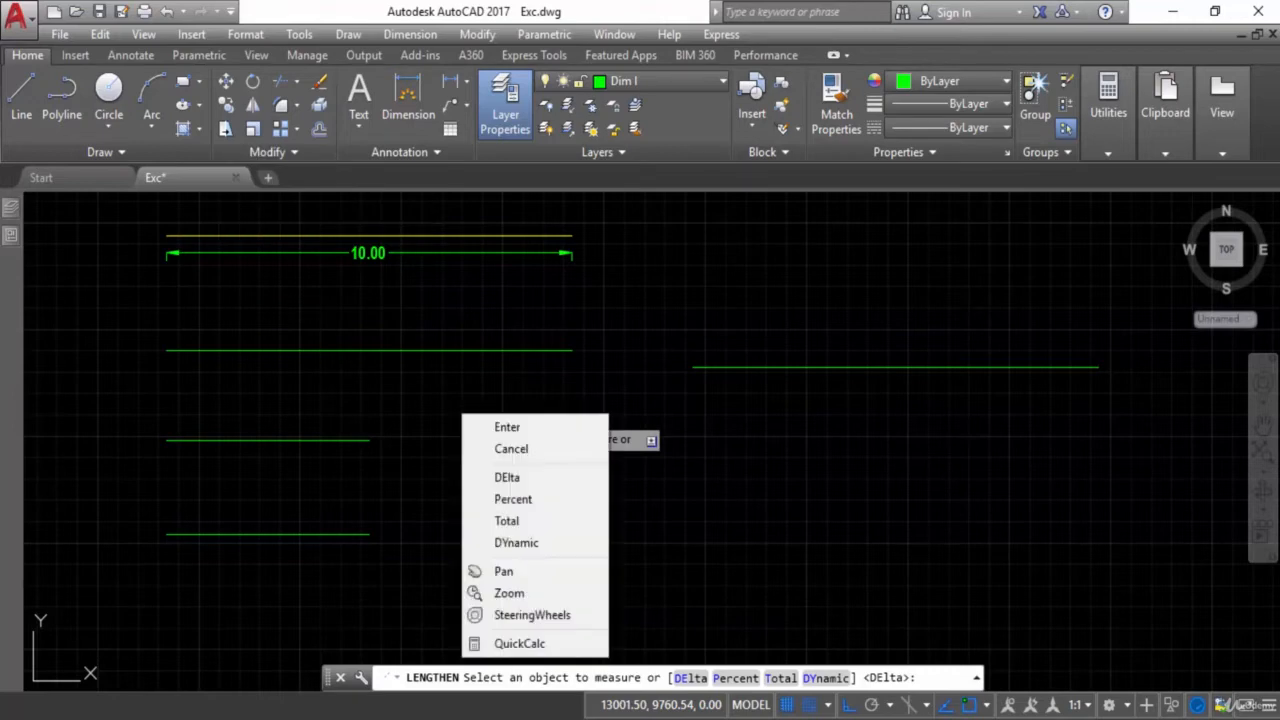
{"action": "left_click", "coordinate": [512, 500]}
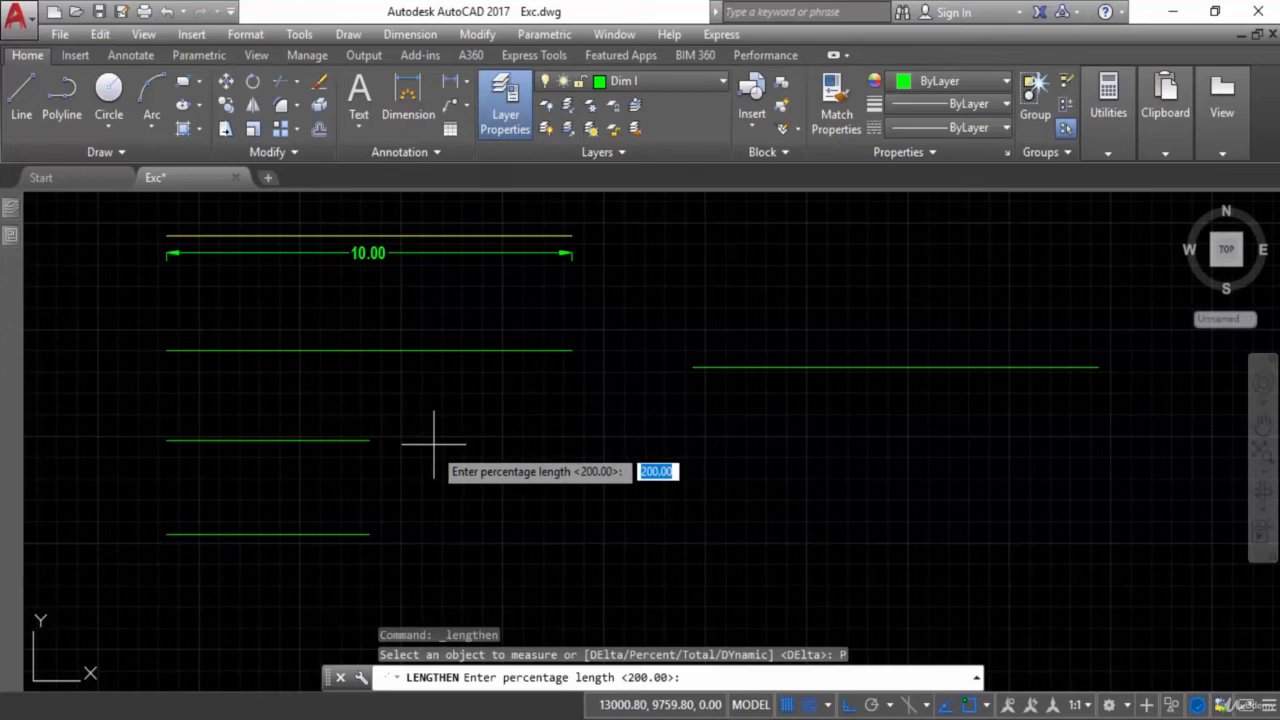
{"action": "key", "text": "BackSpace"}
{"action": "key", "text": "Return"}
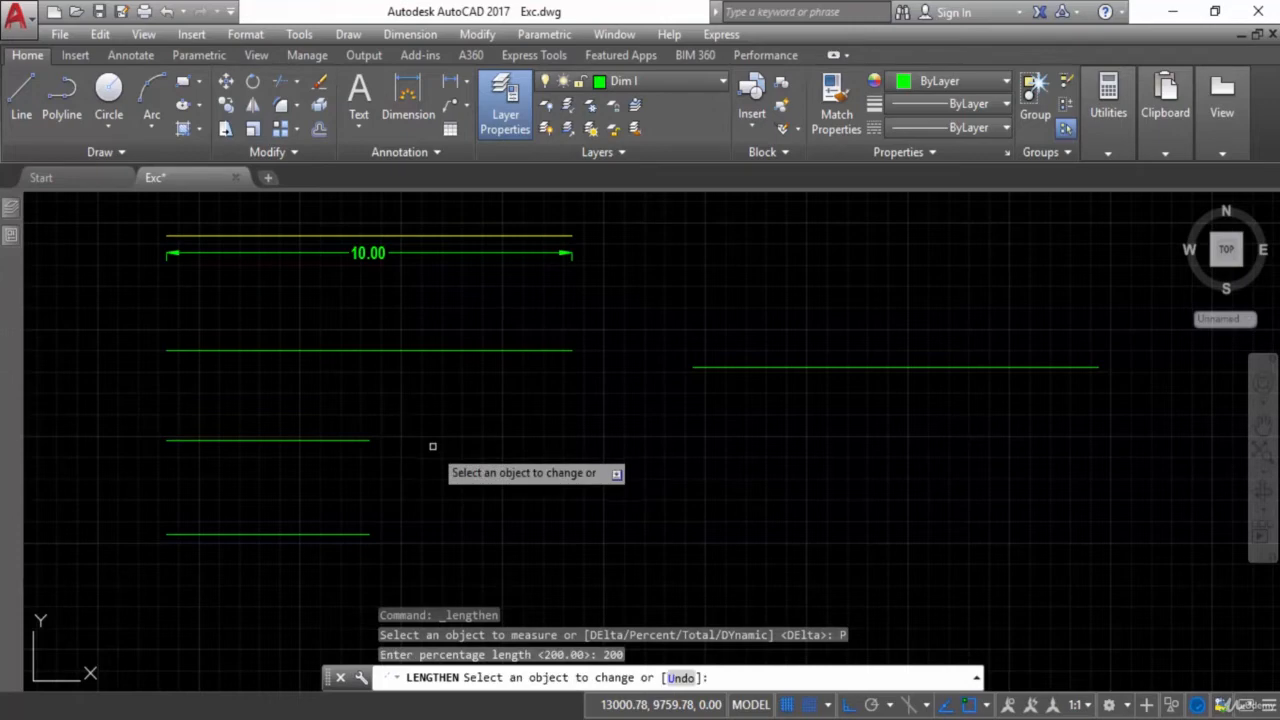
{"action": "left_click", "coordinate": [348, 440]}
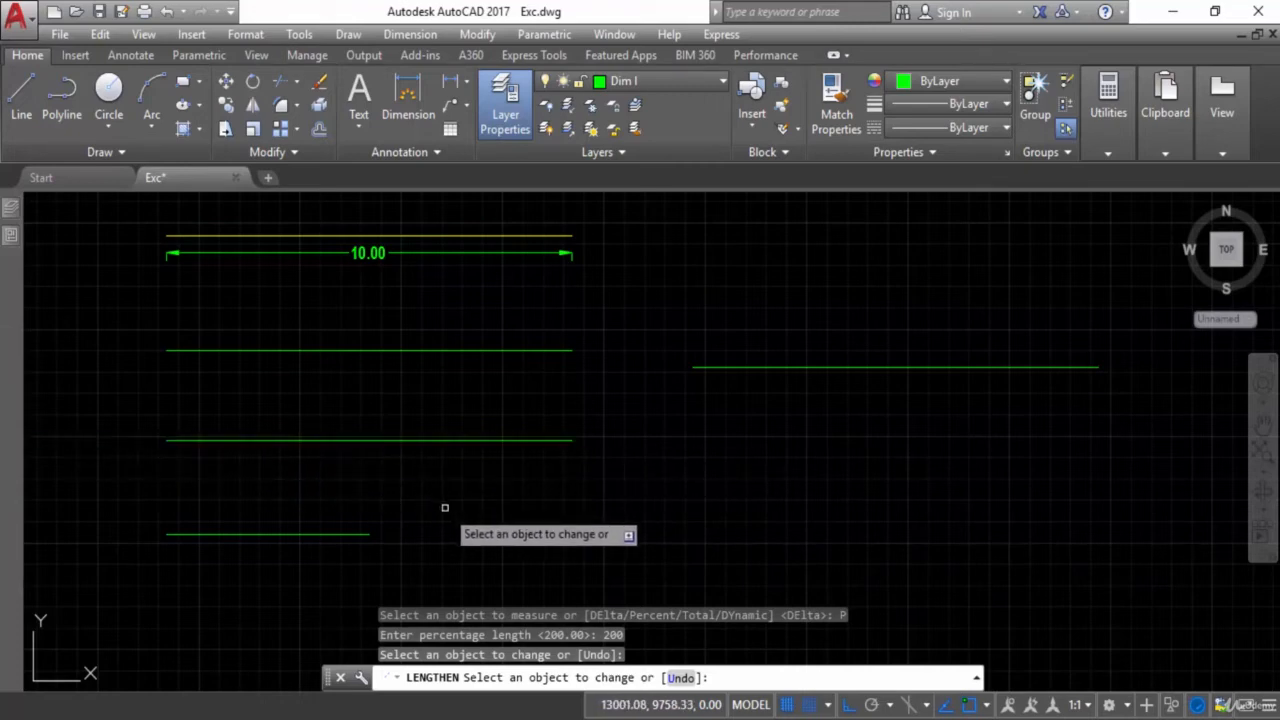
{"action": "key", "text": "Escape"}
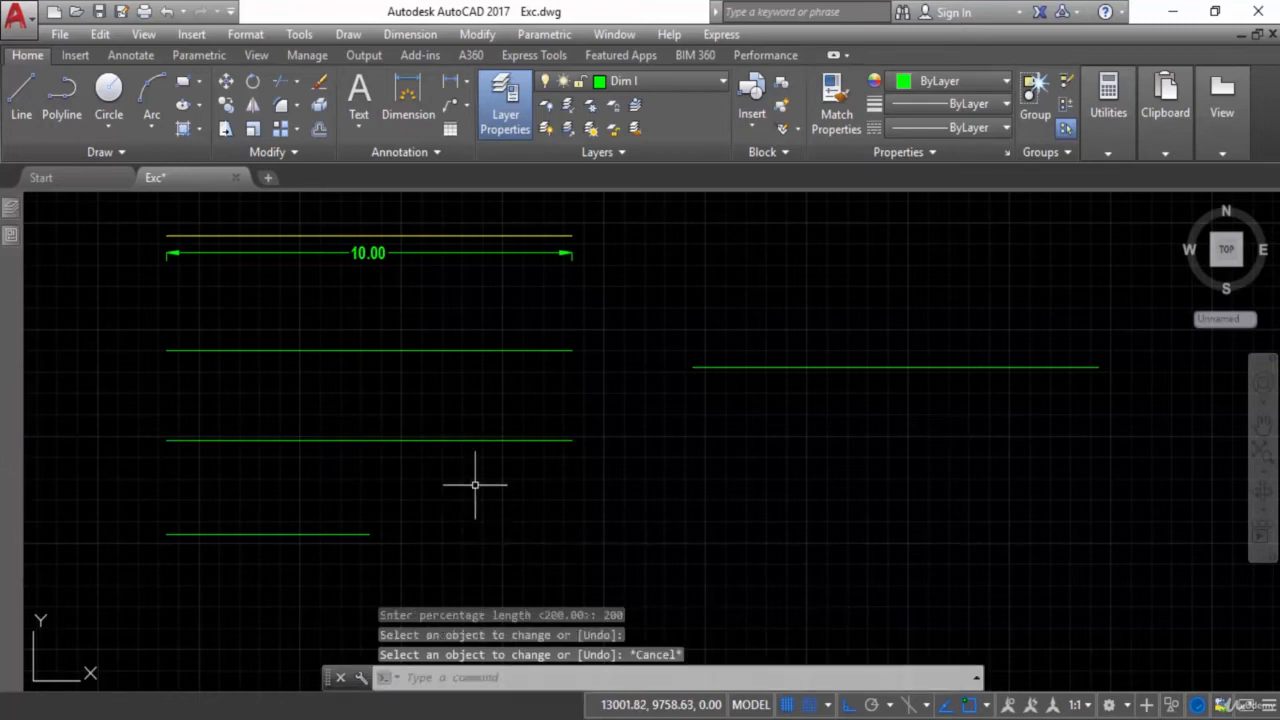
Set the total length of the lowest green line to 10 with Lengthen, extending its right end
{"action": "left_click", "coordinate": [278, 152]}
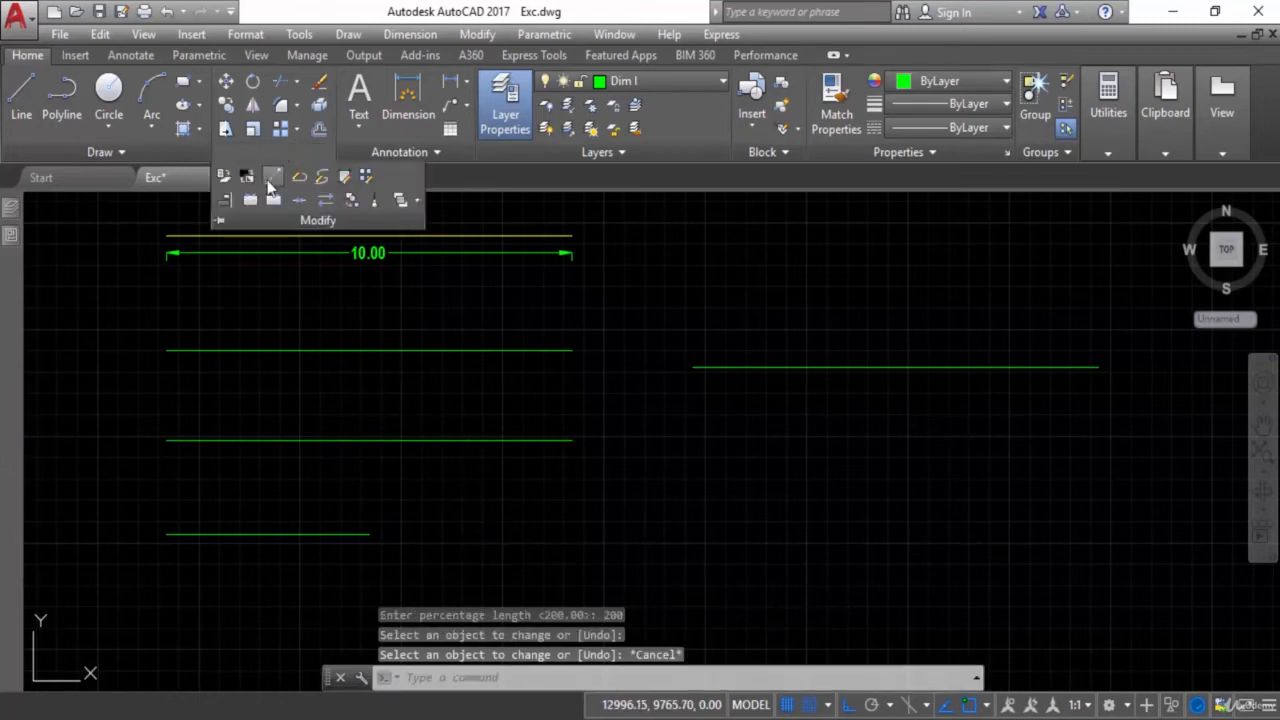
{"action": "left_click", "coordinate": [268, 178]}
{"action": "right_click", "coordinate": [601, 437]}
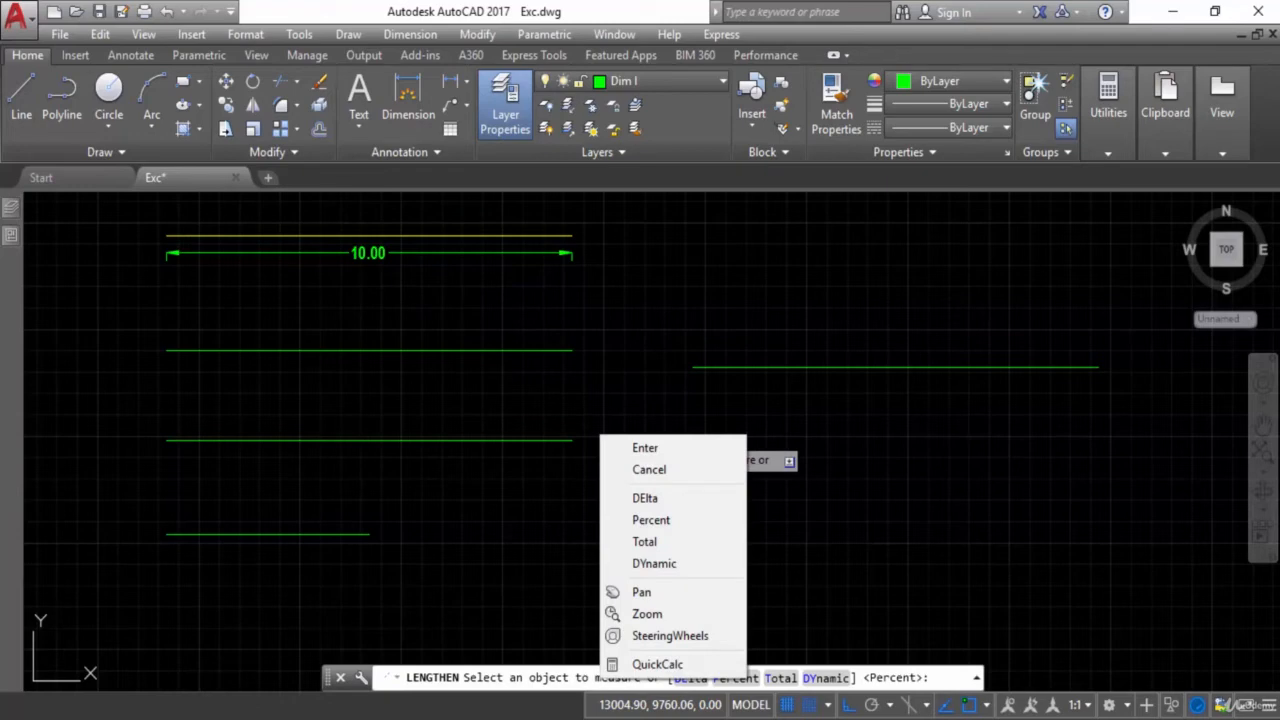
{"action": "left_click", "coordinate": [660, 544]}
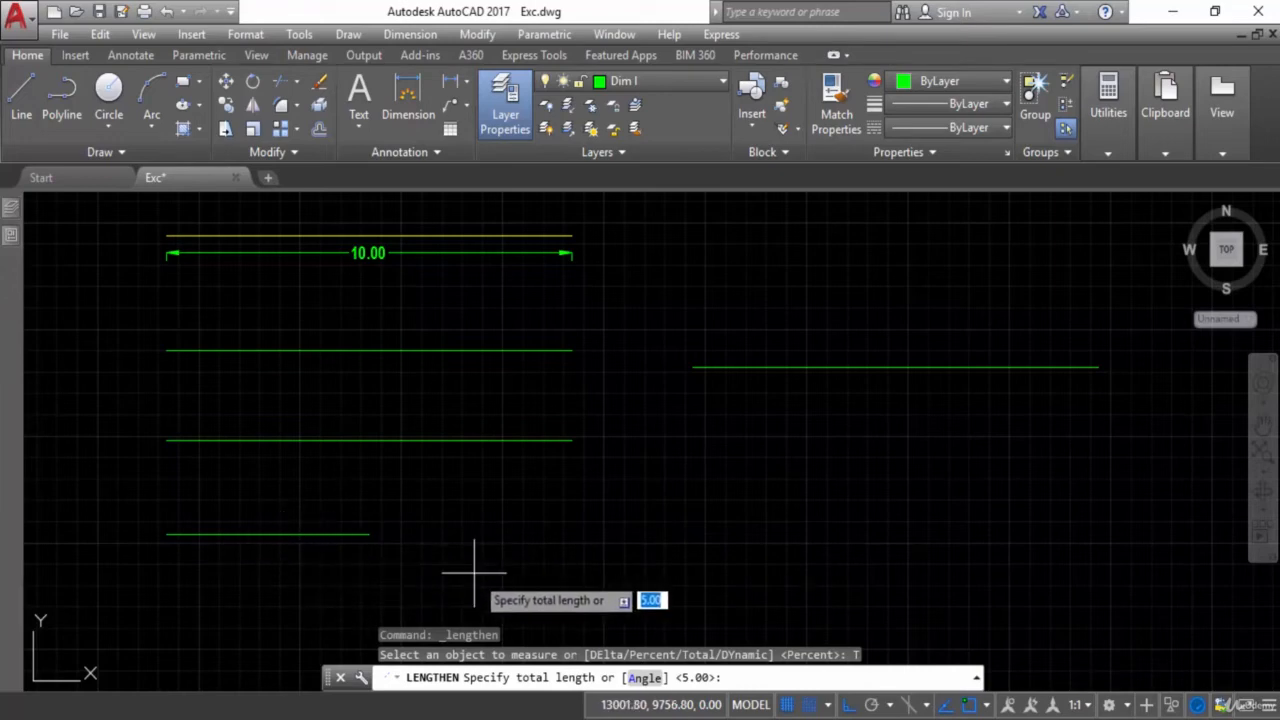
{"action": "key", "text": "Return"}
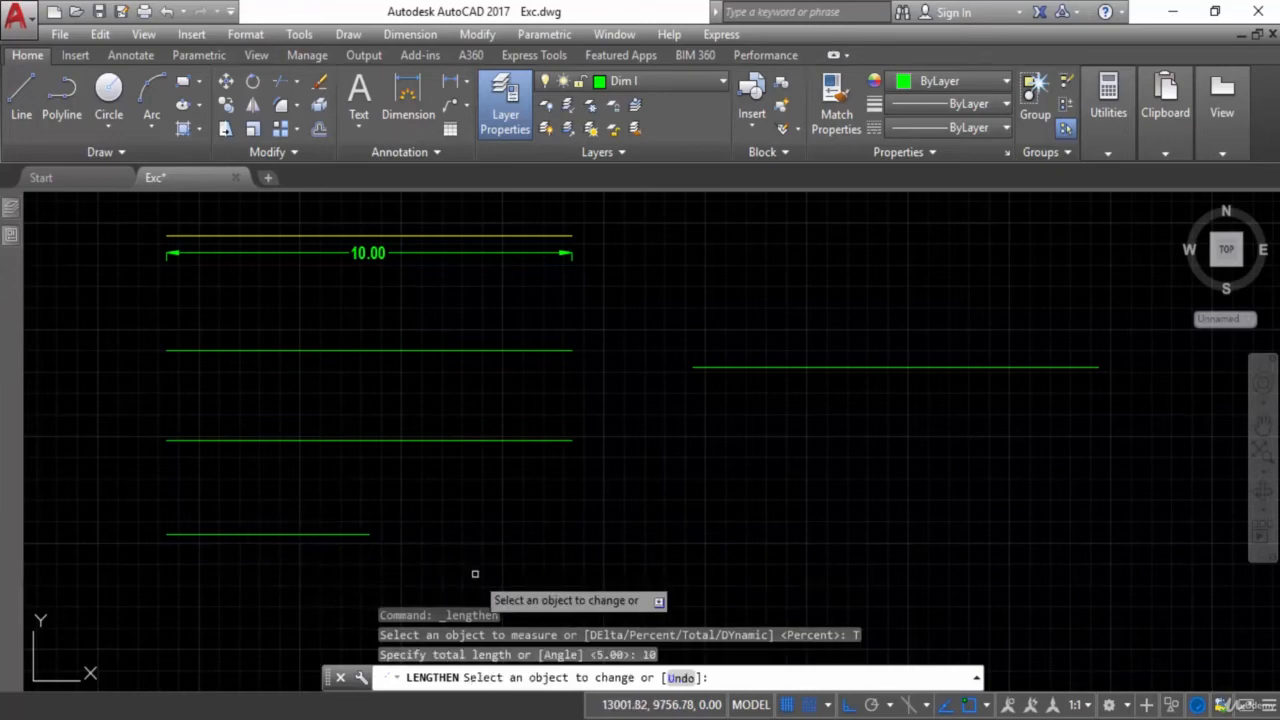
{"action": "left_click", "coordinate": [360, 537]}
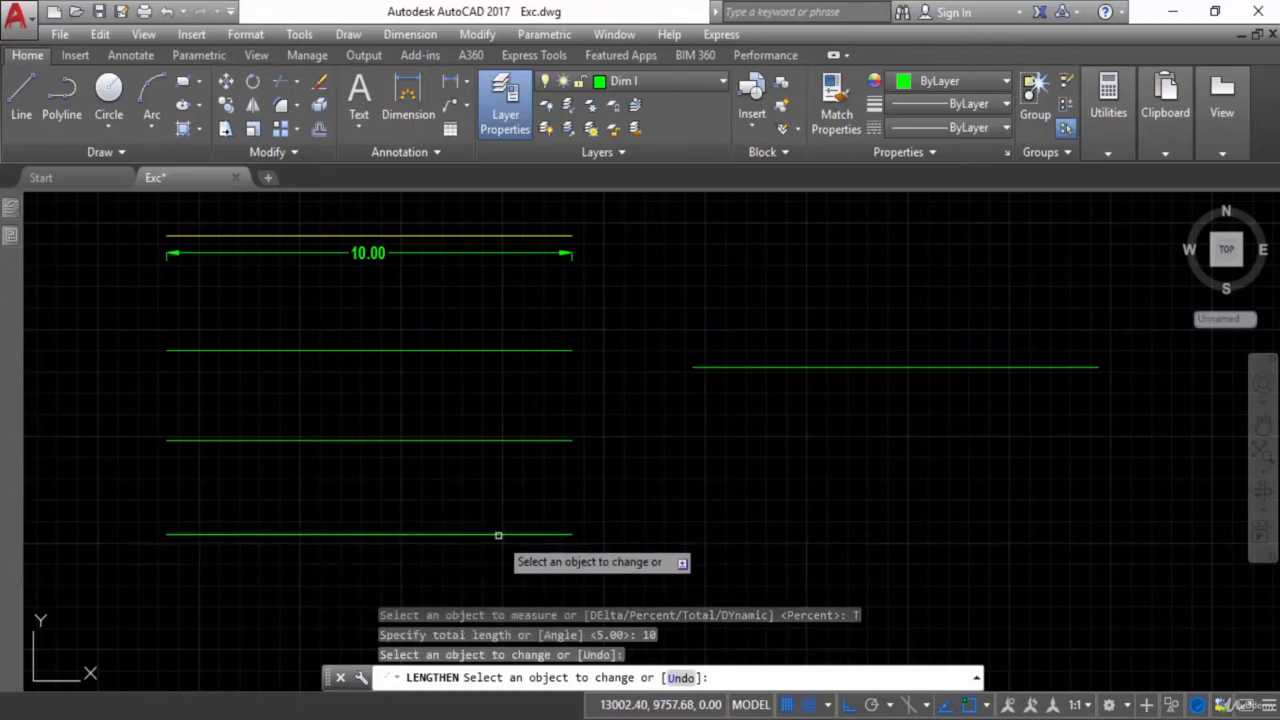
{"action": "key", "text": "Escape"}
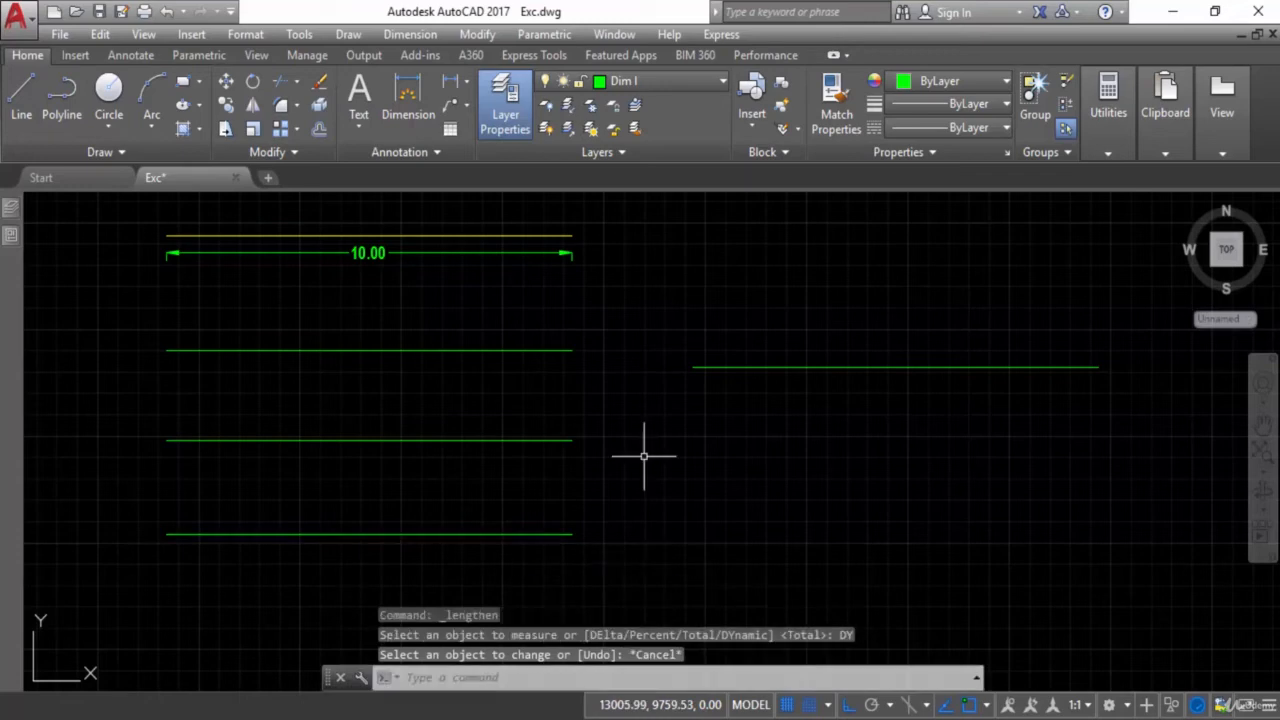
Dynamically lengthen the middle green line's right end until it aligns with the left endpoint of the separate green line
{"action": "left_click", "coordinate": [291, 154]}
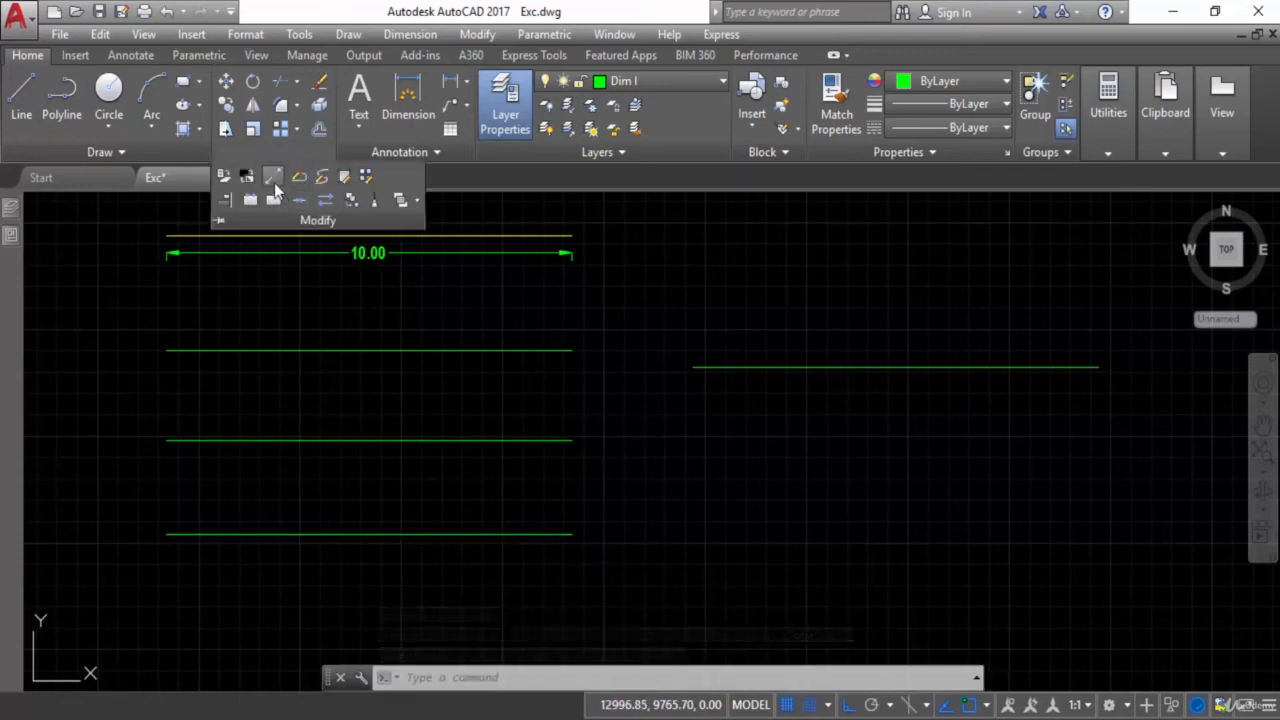
{"action": "left_click", "coordinate": [273, 180]}
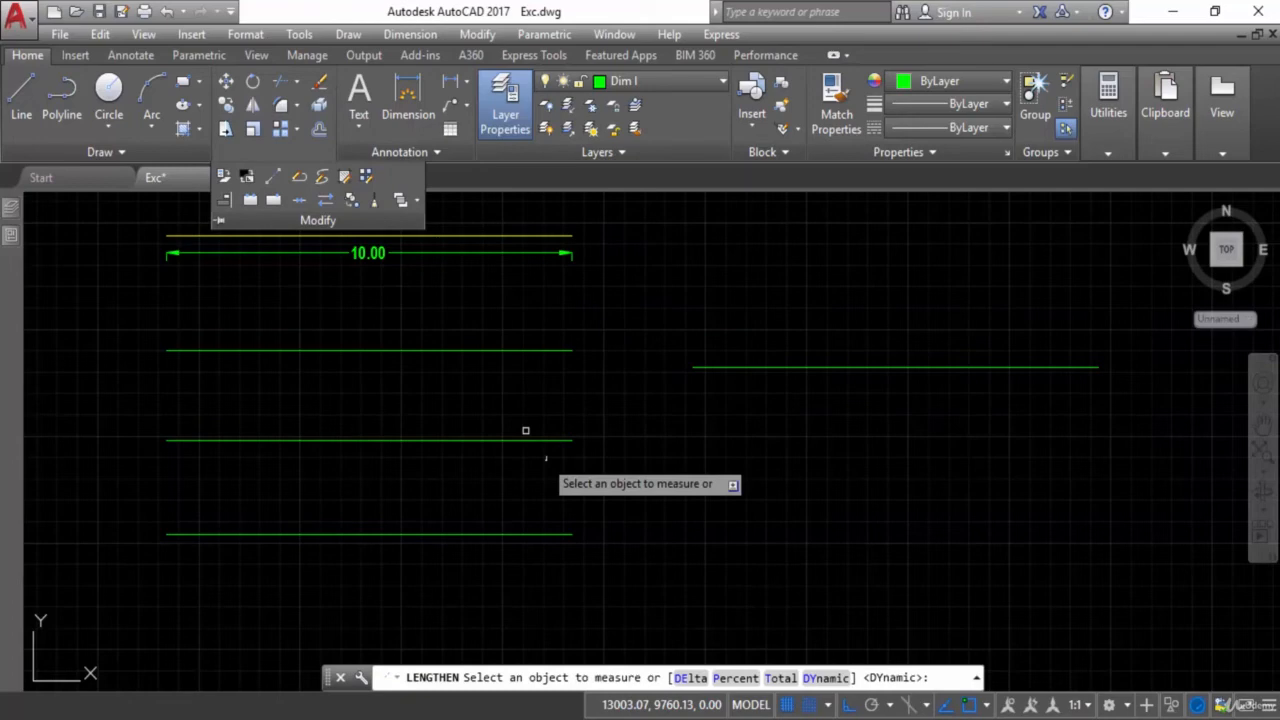
{"action": "right_click", "coordinate": [621, 422]}
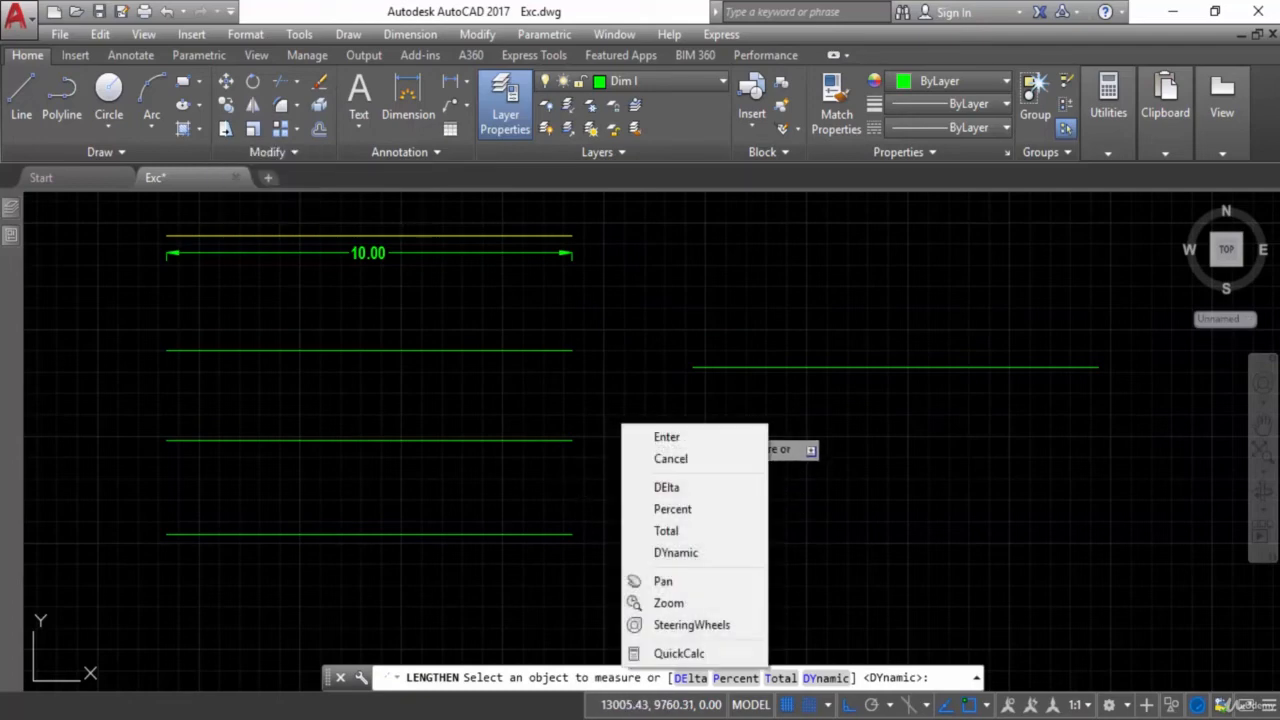
{"action": "left_click", "coordinate": [676, 553]}
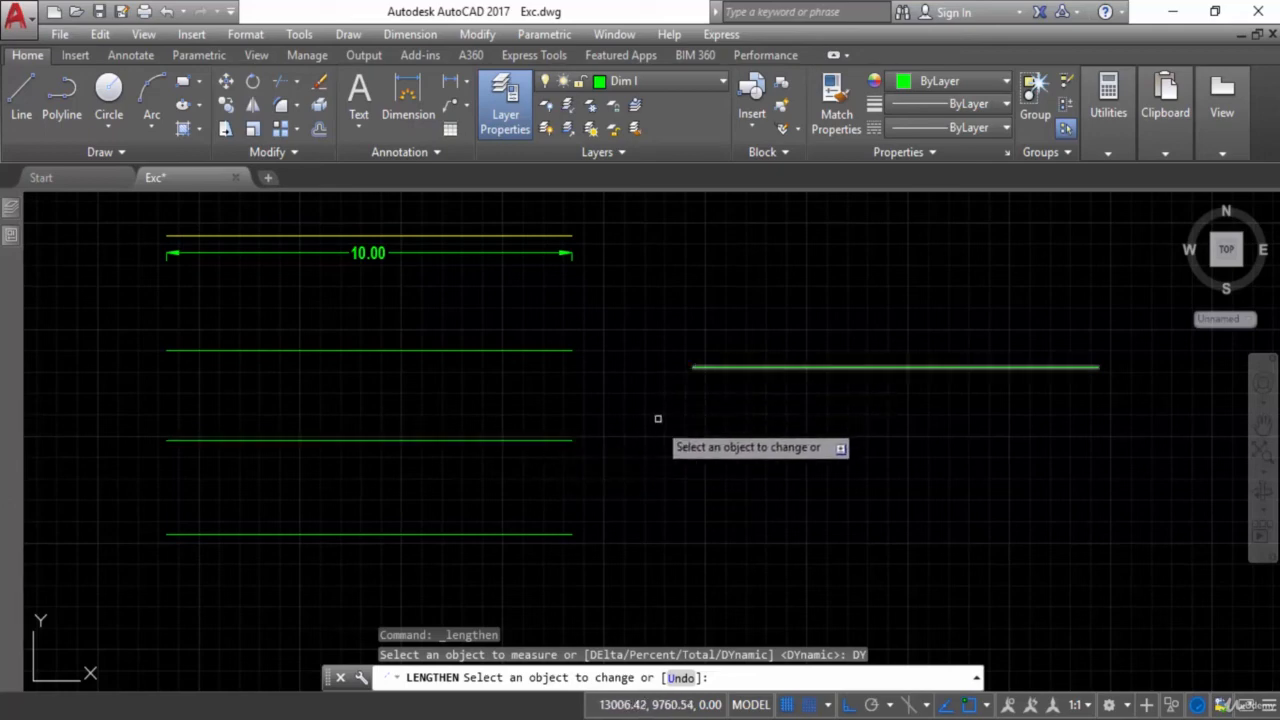
{"action": "left_click", "coordinate": [574, 441]}
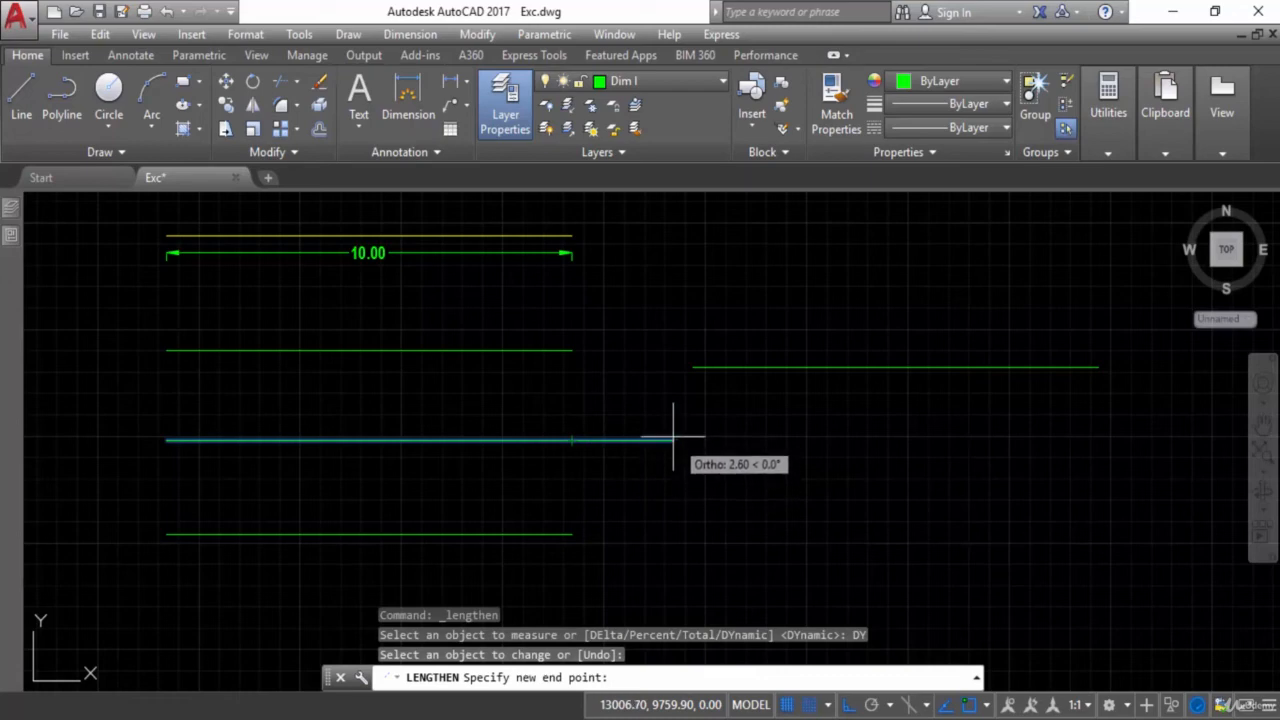
{"action": "left_click", "coordinate": [692, 368]}
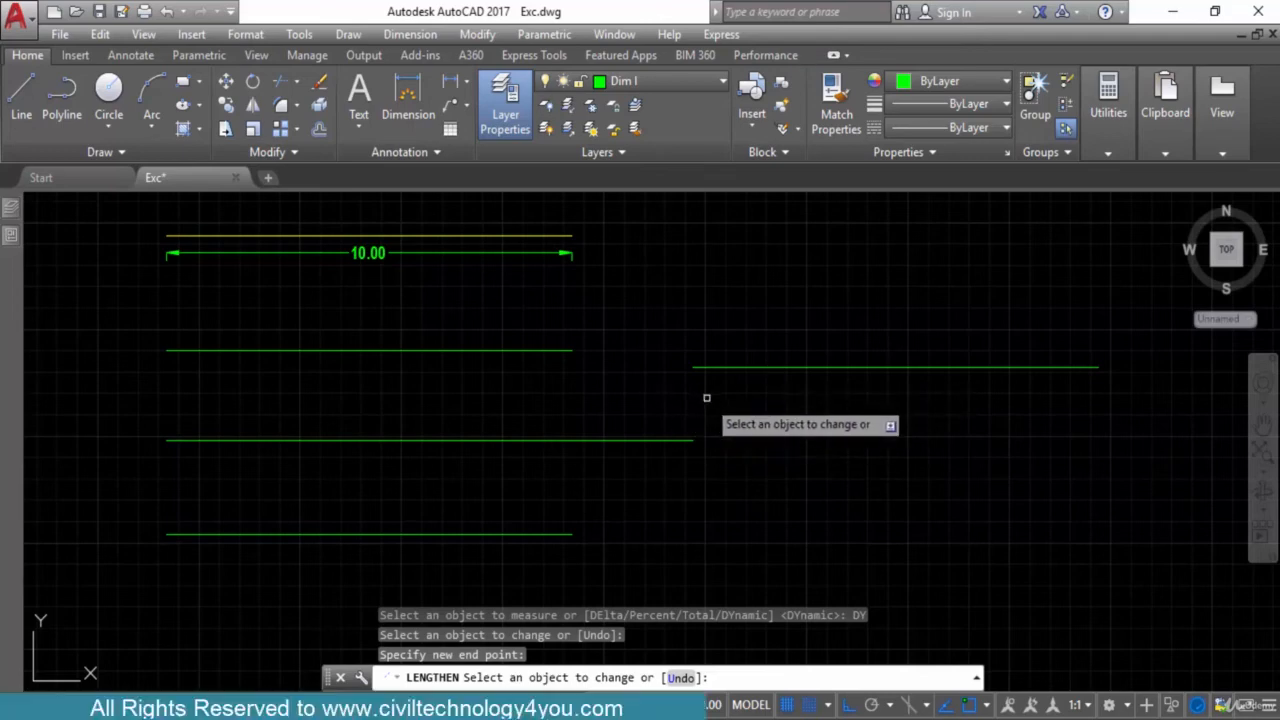
{"action": "key", "text": "Escape"}
Shorten the separate green line on the right from its left end to a total length of 5 using Lengthen
{"action": "left_click", "coordinate": [288, 152]}
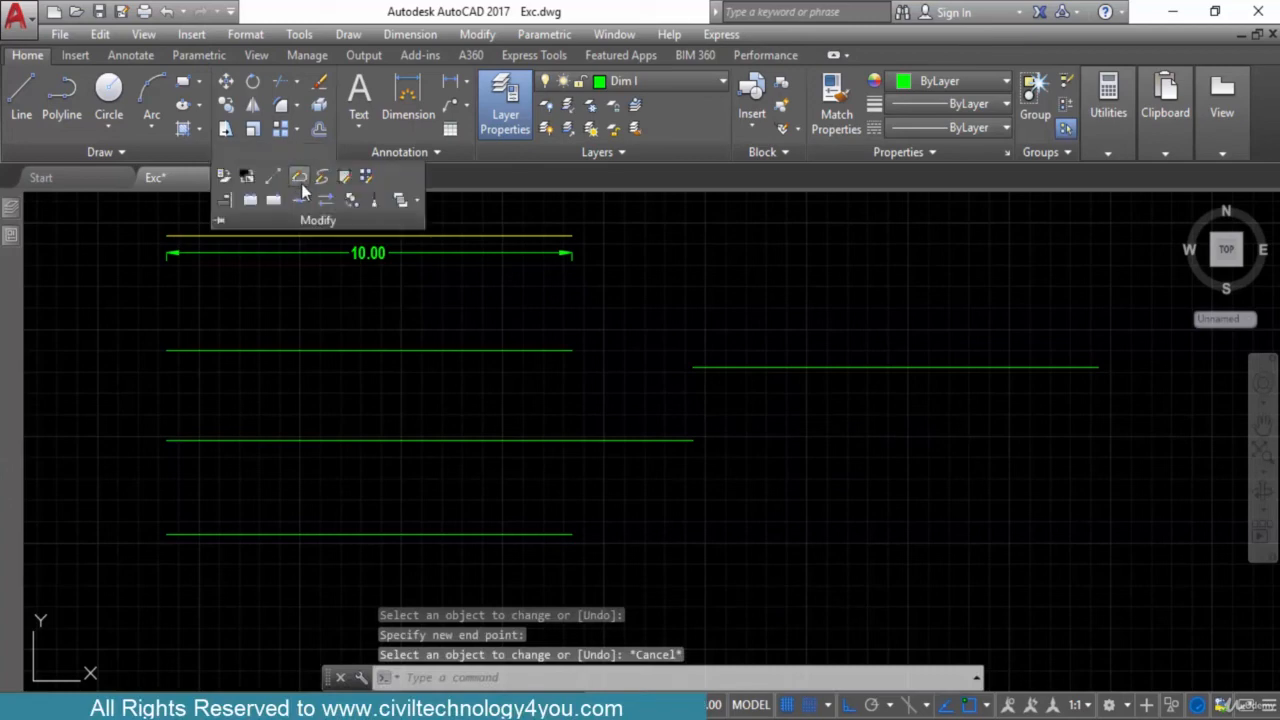
{"action": "right_click", "coordinate": [722, 427]}
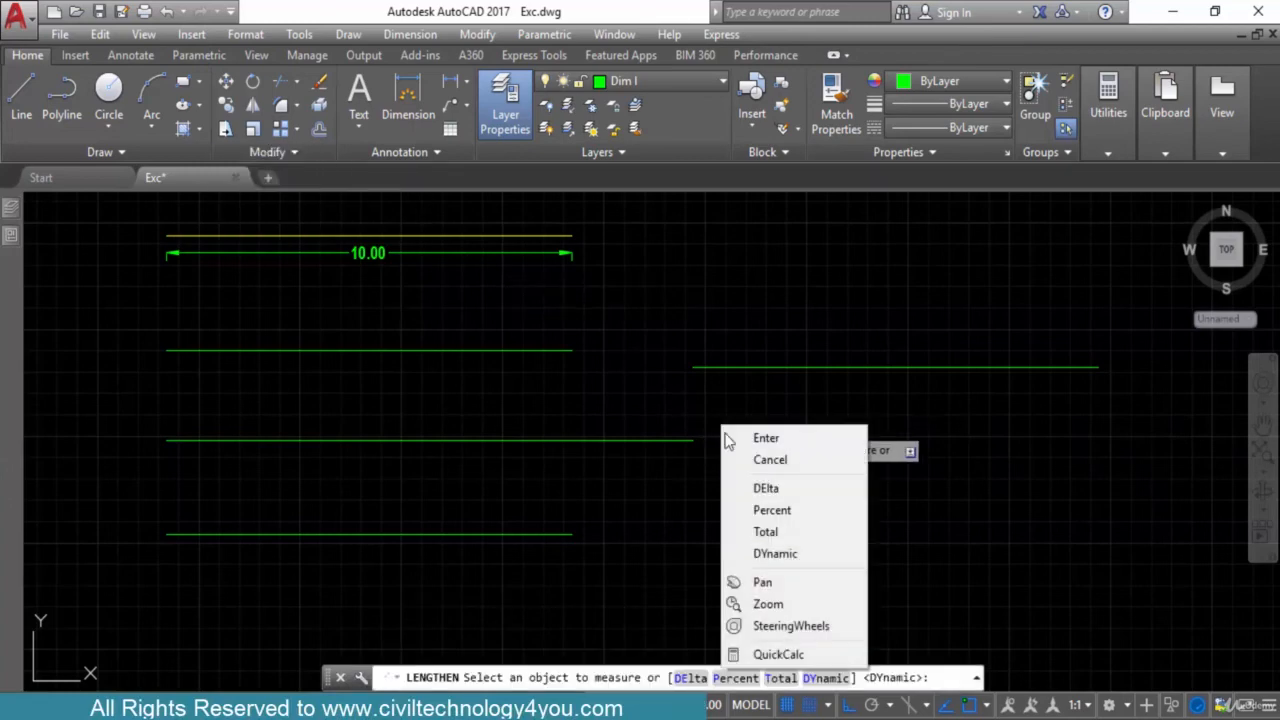
{"action": "left_click", "coordinate": [765, 533]}
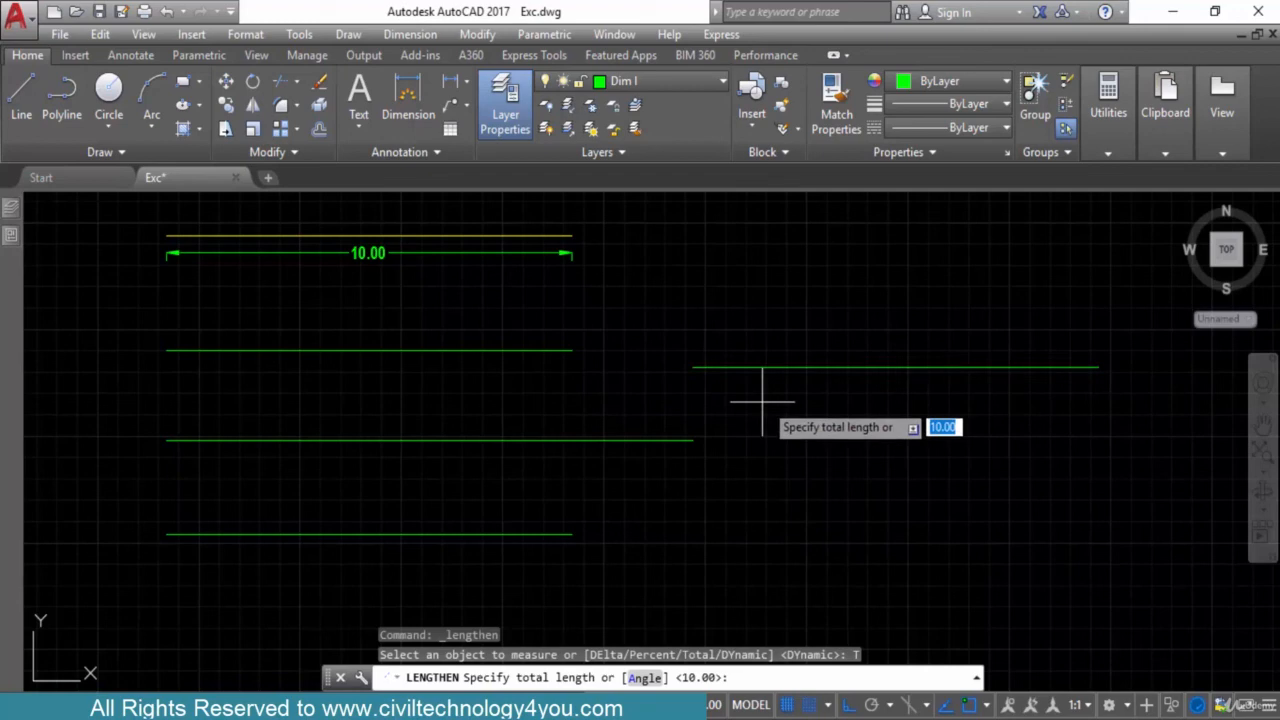
{"action": "type", "text": "4"}
{"action": "key", "text": "BackSpace"}
{"action": "key", "text": "Return"}
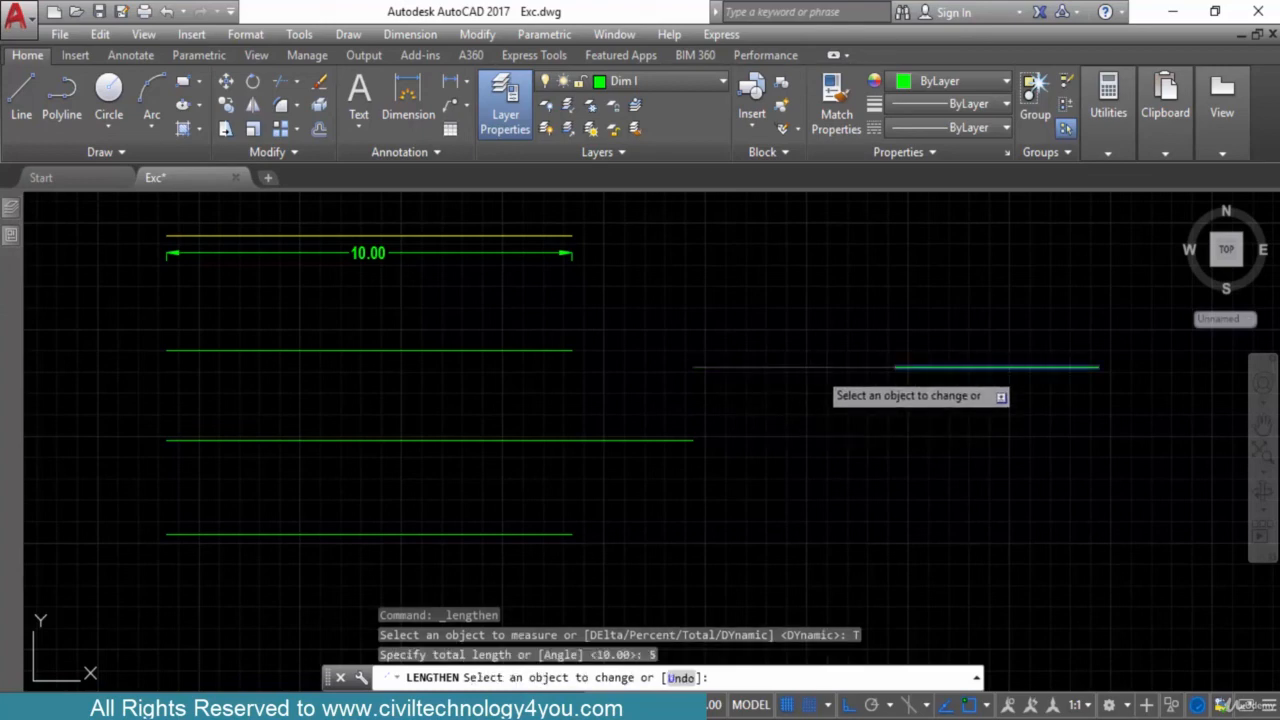
{"action": "left_click", "coordinate": [816, 367]}
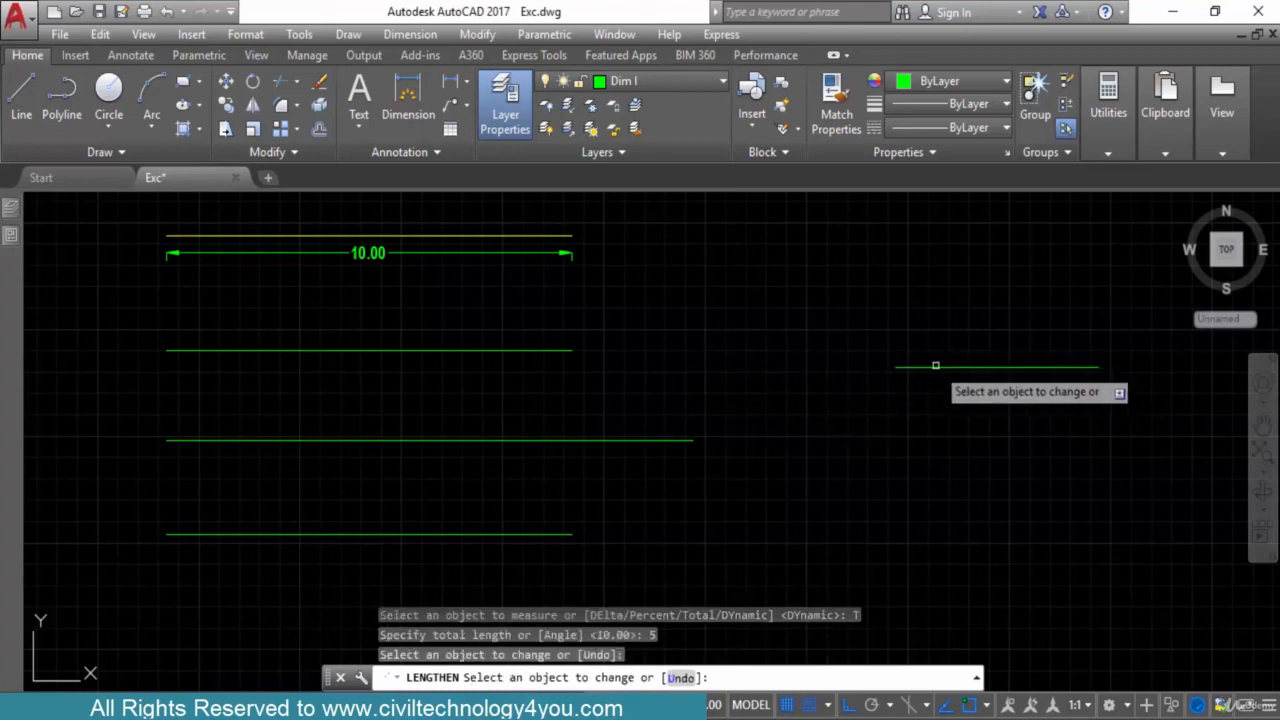